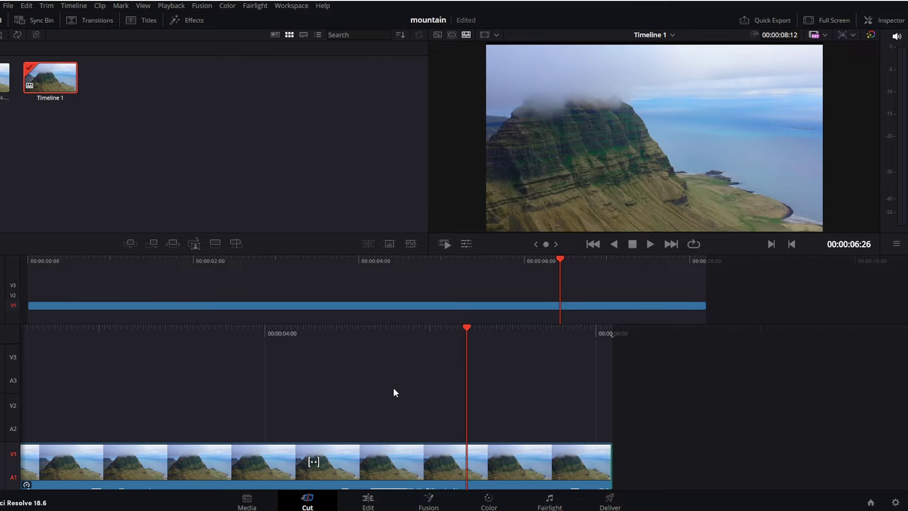
Play the mountain clip on the Edit page and park the playhead at 00:00:01:17
{"action": "key", "text": "shift+4"}
{"action": "key", "text": "space"}
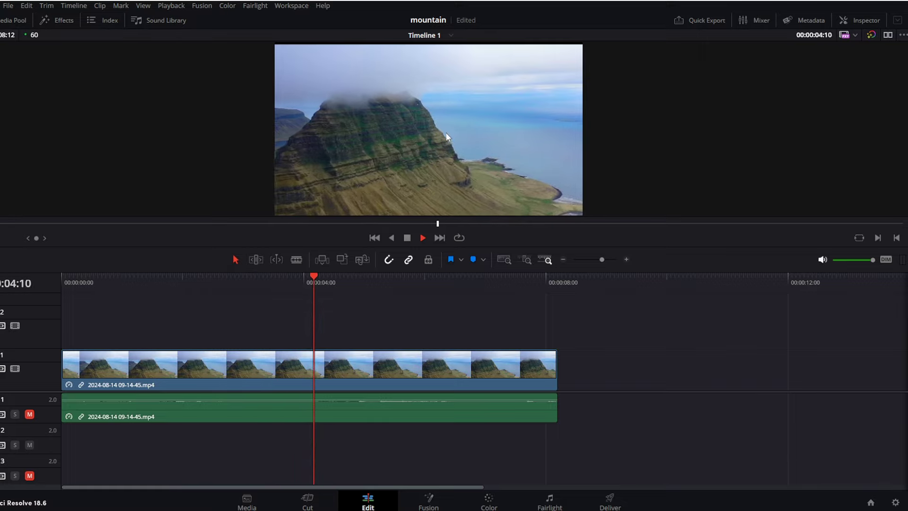
{"action": "key", "text": "space"}
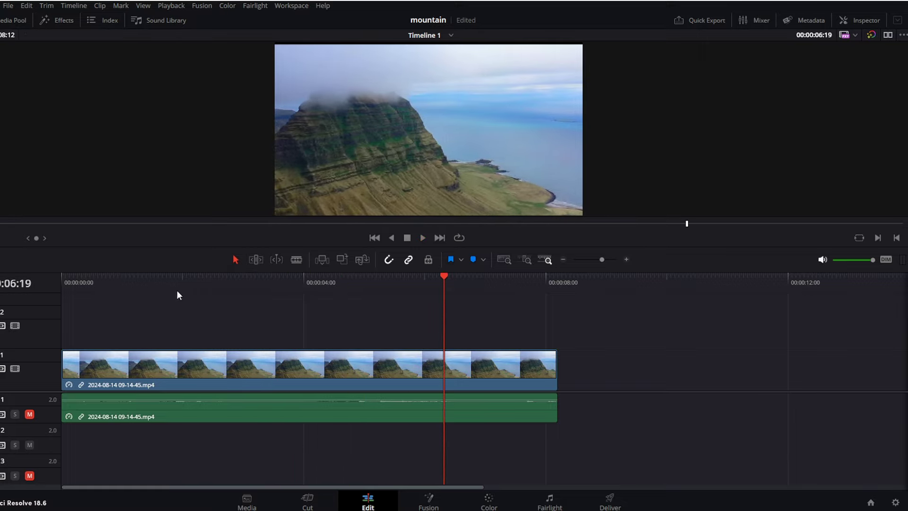
{"action": "left_click", "coordinate": [140, 283]}
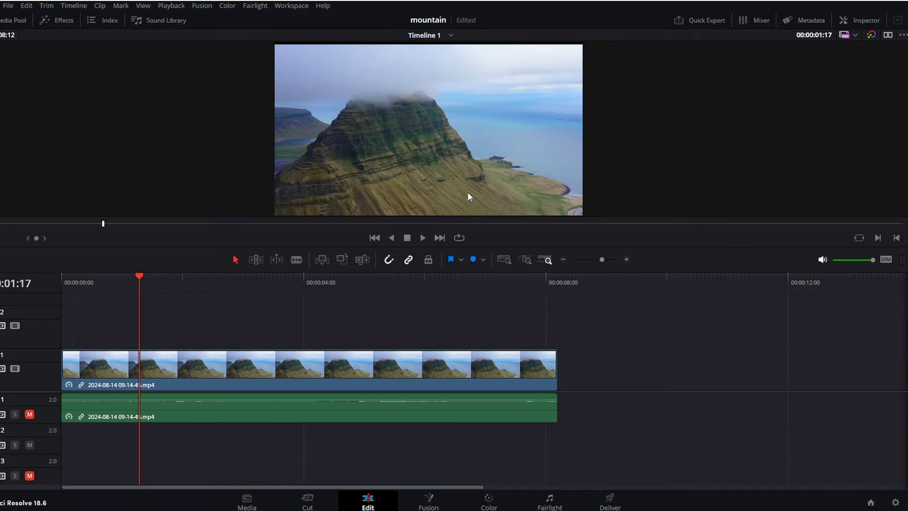
Add a Text title on V2 spanning the whole mountain clip and select its placeholder text in the Inspector
{"action": "left_click", "coordinate": [59, 21]}
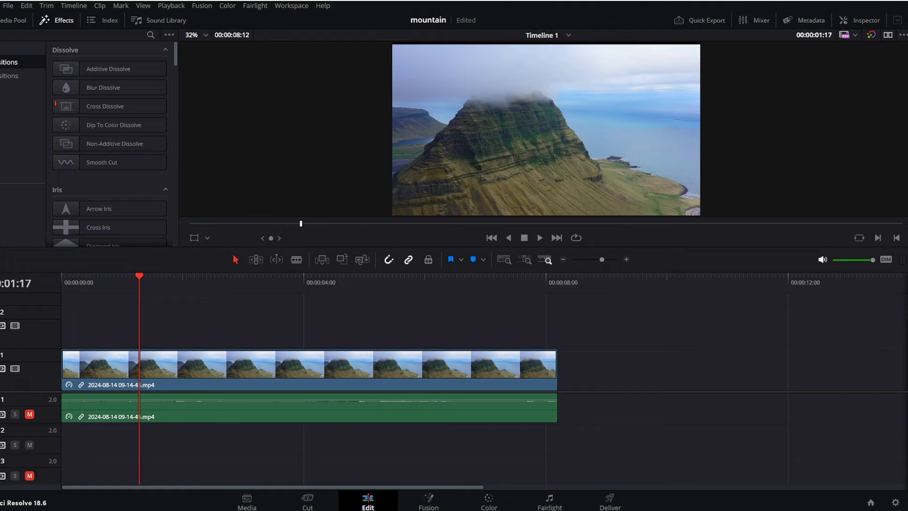
{"action": "left_click", "coordinate": [19, 89]}
{"action": "left_click_drag", "start_coordinate": [102, 144], "coordinate": [66, 330]}
{"action": "left_click_drag", "start_coordinate": [367, 325], "coordinate": [556, 327]}
{"action": "left_click", "coordinate": [344, 319]}
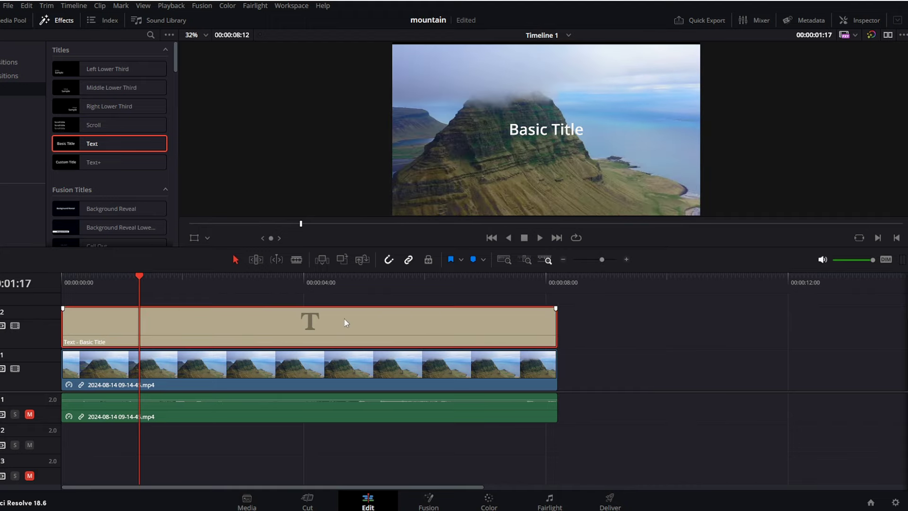
{"action": "left_click", "coordinate": [866, 21]}
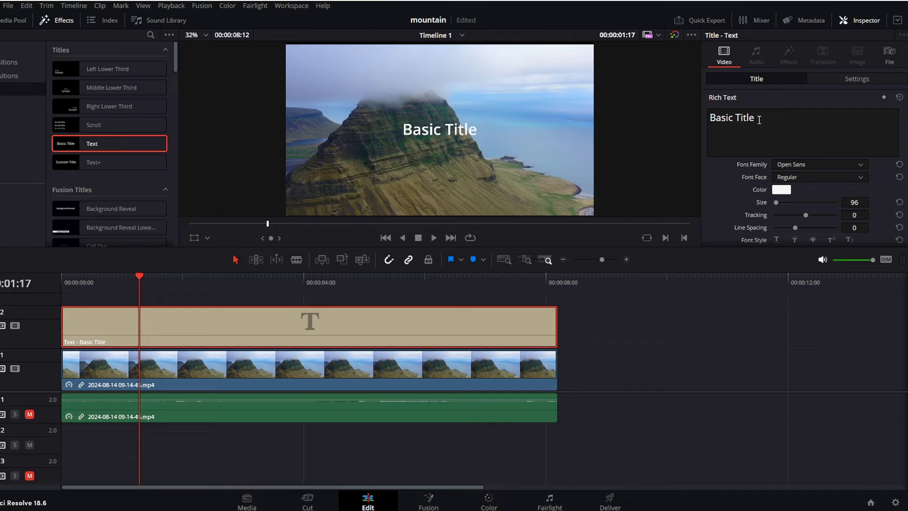
{"action": "left_click_drag", "start_coordinate": [760, 119], "coordinate": [702, 119]}
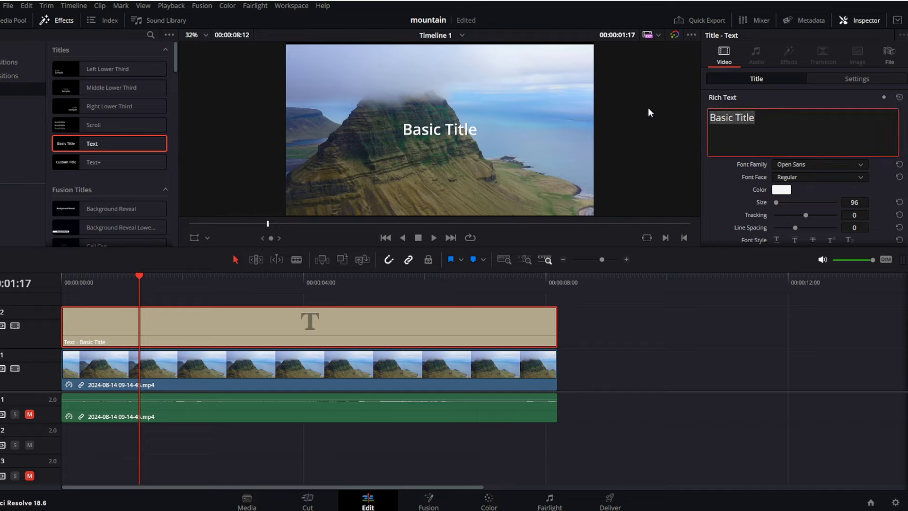
Replace the title text with 'TEXT' and set the font to Open Sans Extrabold
{"action": "type", "text": "TEXT"}
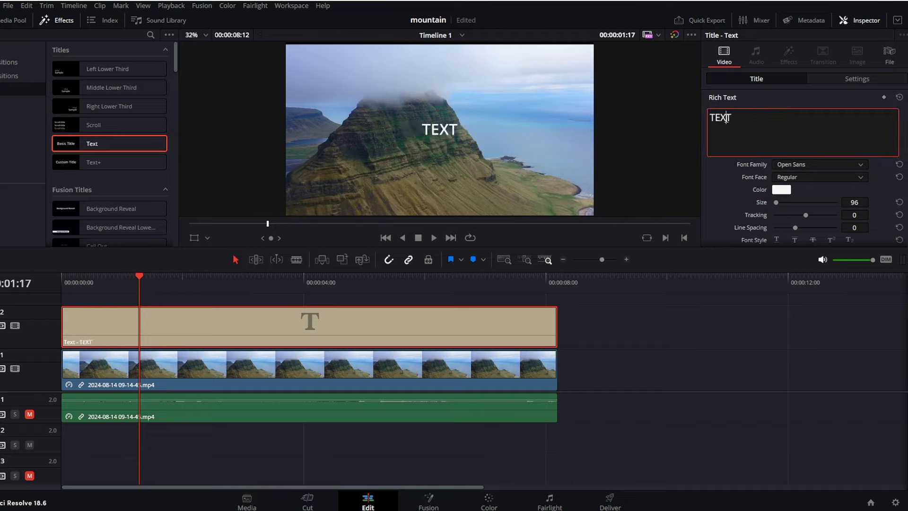
{"action": "double_click", "coordinate": [725, 119]}
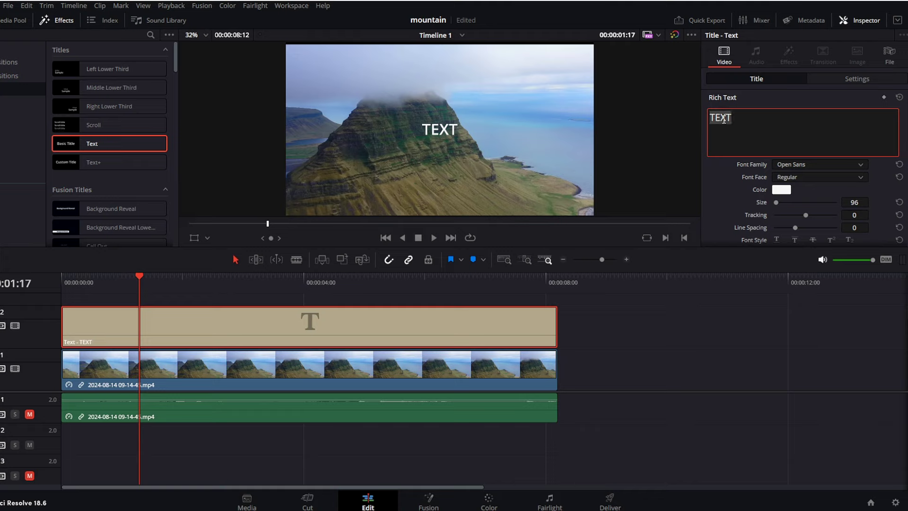
{"action": "left_click", "coordinate": [792, 166]}
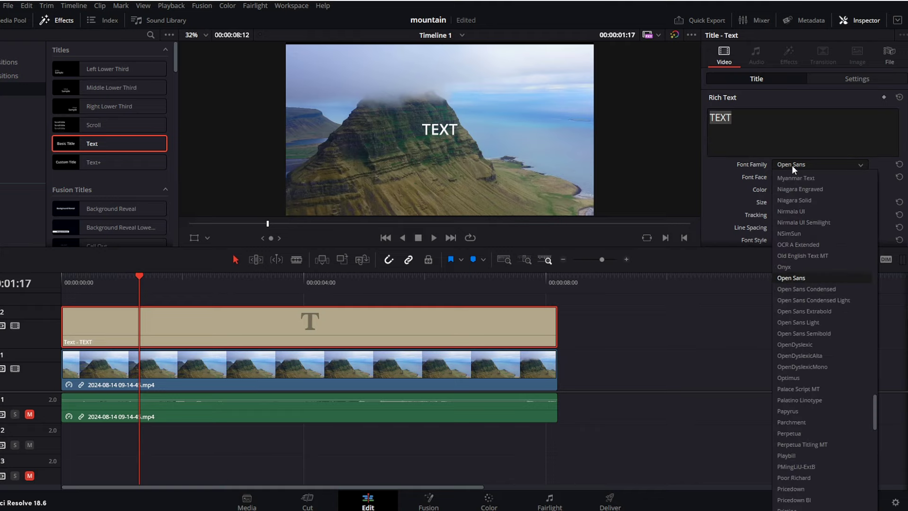
{"action": "left_click", "coordinate": [836, 312]}
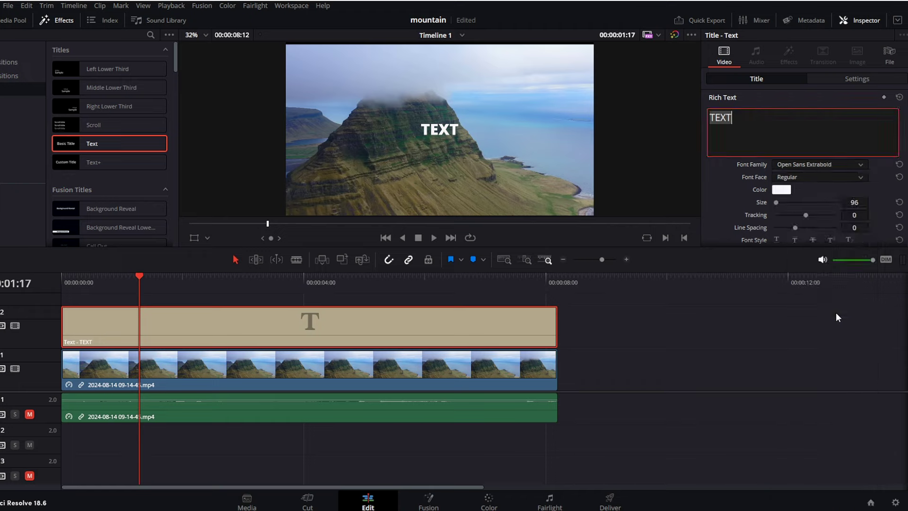
Set the title size to 367 and move it right to Position X 1332
{"action": "left_click_drag", "start_coordinate": [774, 203], "coordinate": [780, 203]}
{"action": "scroll", "coordinate": [780, 203], "scroll_direction": "down", "scroll_amount": 4}
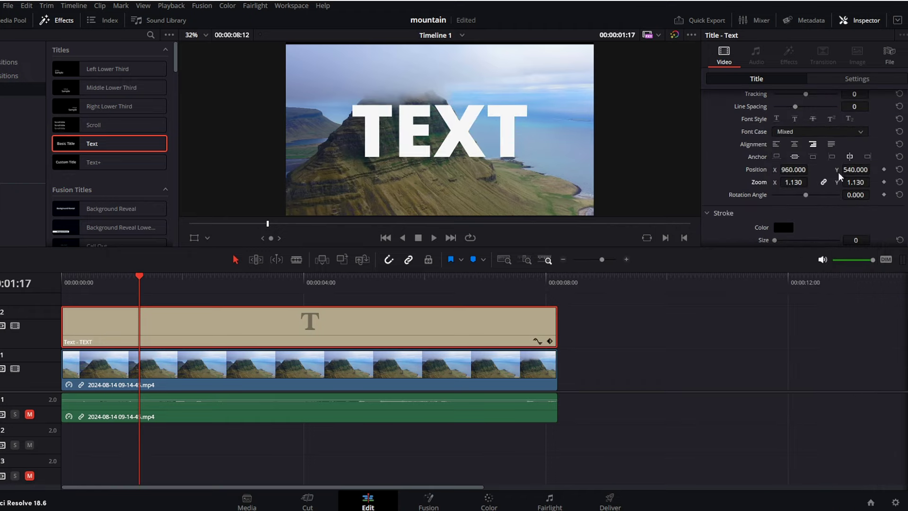
{"action": "mouse_move", "coordinate": [811, 169]}
{"action": "left_mouse_down"}
{"action": "mouse_move", "coordinate": [818, 169]}
{"action": "mouse_move", "coordinate": [810, 169]}
{"action": "left_mouse_up"}
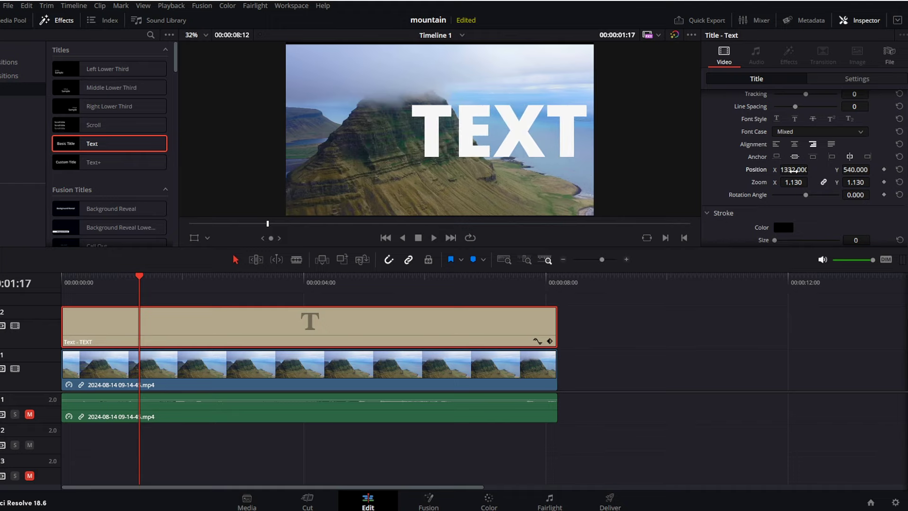
{"action": "scroll", "coordinate": [121, 397], "scroll_direction": "up", "scroll_amount": 2}
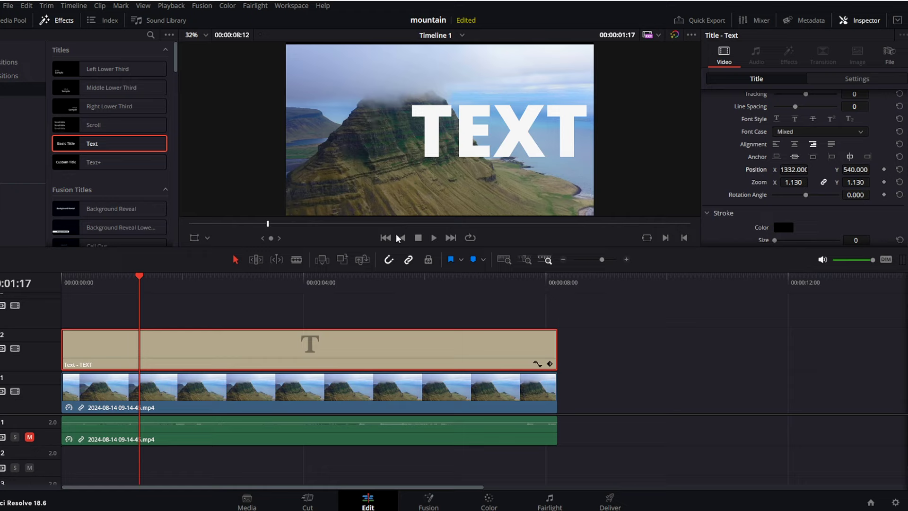
{"action": "left_click", "coordinate": [221, 393]}
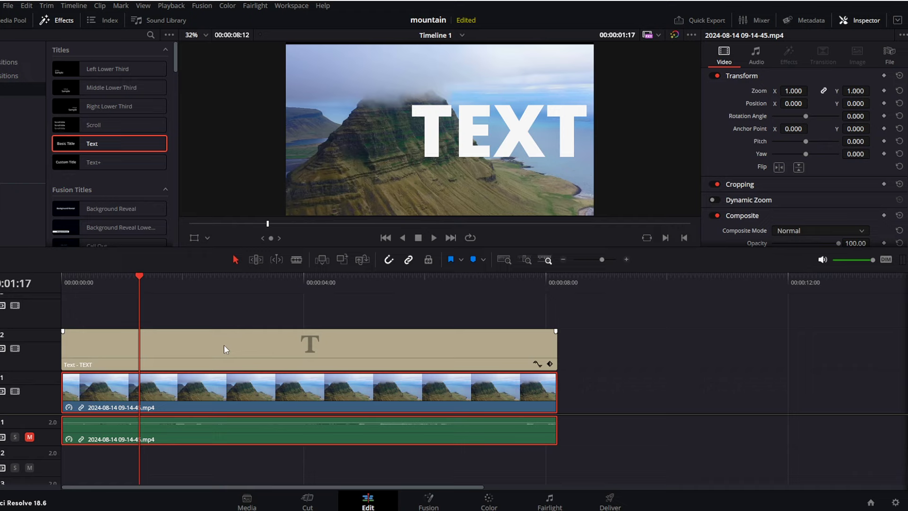
Alt-drag a copy of the mountain clip onto V3 above the title and scrub to 00:00:01:04
{"action": "left_click_drag", "start_coordinate": [177, 388], "coordinate": [180, 317]}
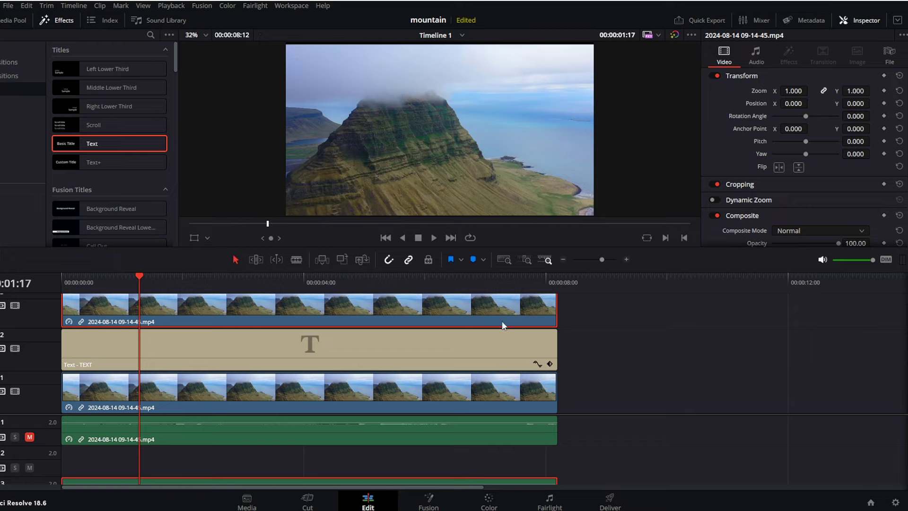
{"action": "left_click_drag", "start_coordinate": [268, 223], "coordinate": [235, 222]}
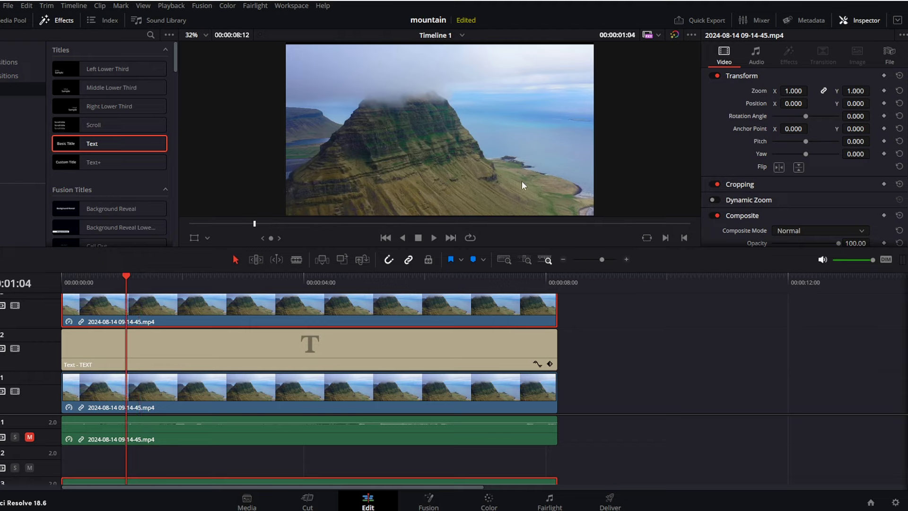
On the Color page, activate the Curve window and zoom in on the mountain's left slope
{"action": "left_click", "coordinate": [496, 509]}
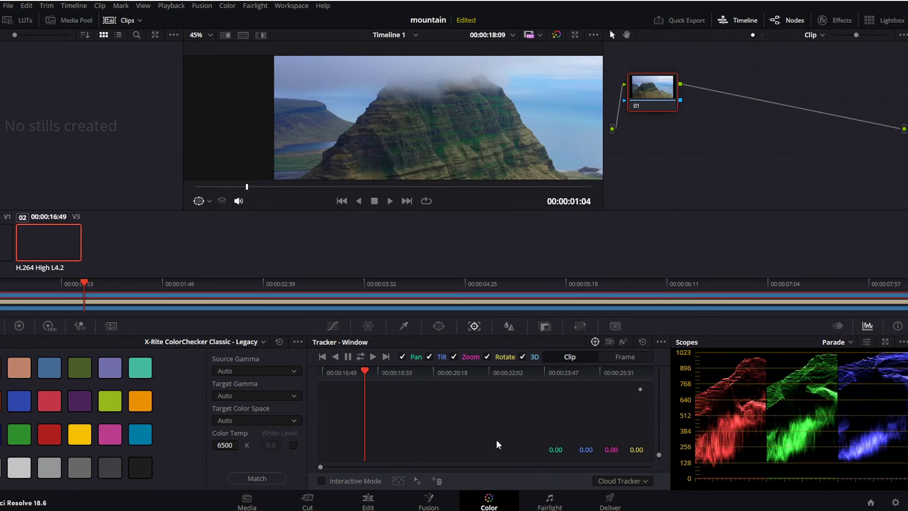
{"action": "left_click", "coordinate": [439, 328]}
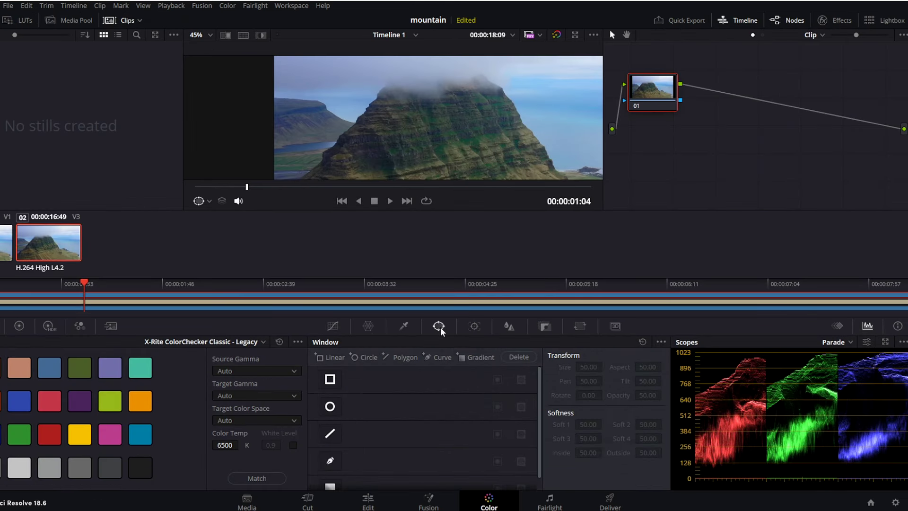
{"action": "left_click", "coordinate": [333, 464]}
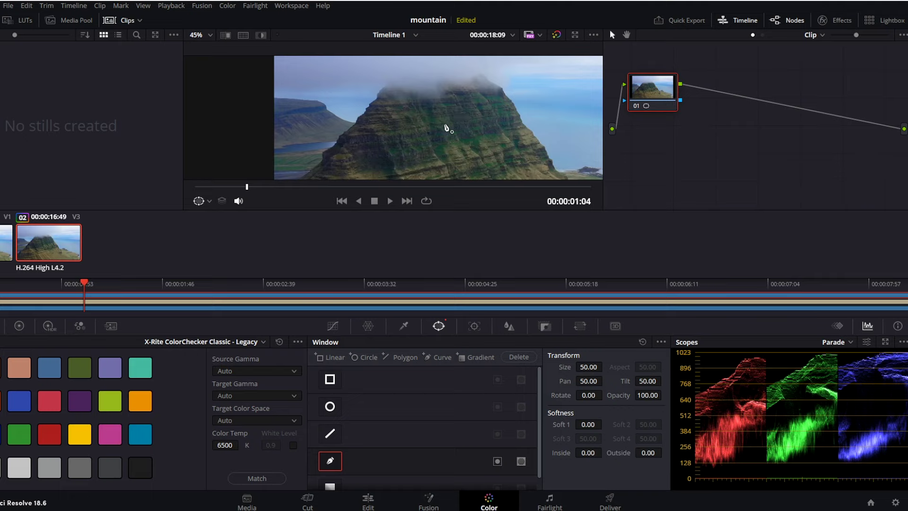
{"action": "scroll", "coordinate": [447, 127], "scroll_direction": "down", "scroll_amount": 3}
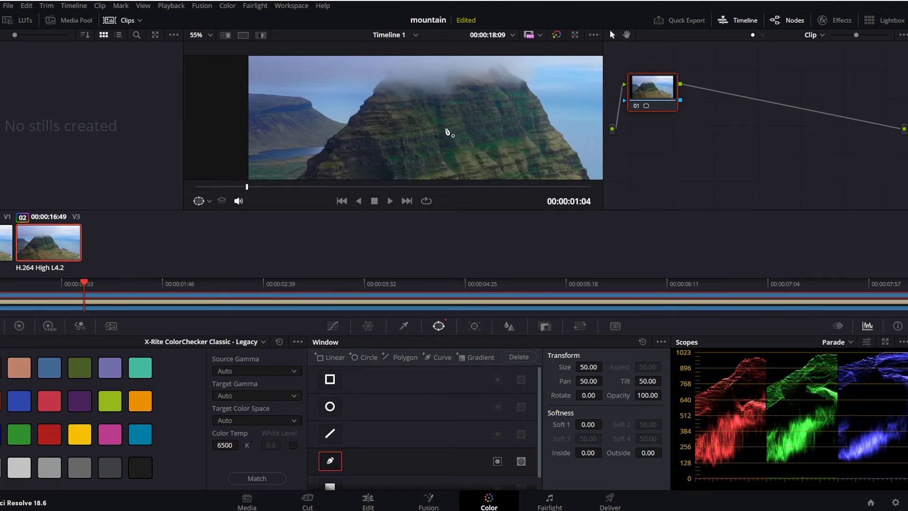
{"action": "scroll", "coordinate": [450, 133], "scroll_direction": "down", "scroll_amount": 3}
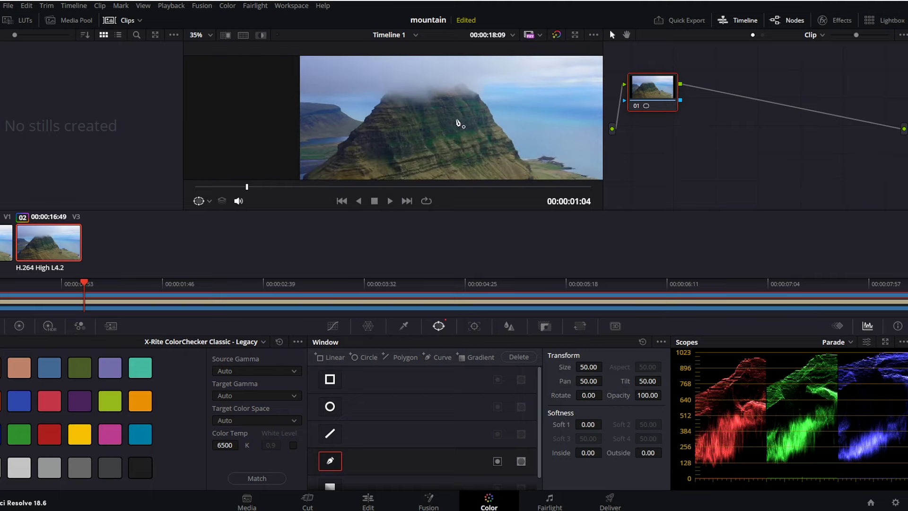
{"action": "scroll", "coordinate": [432, 121], "scroll_direction": "up", "scroll_amount": 1}
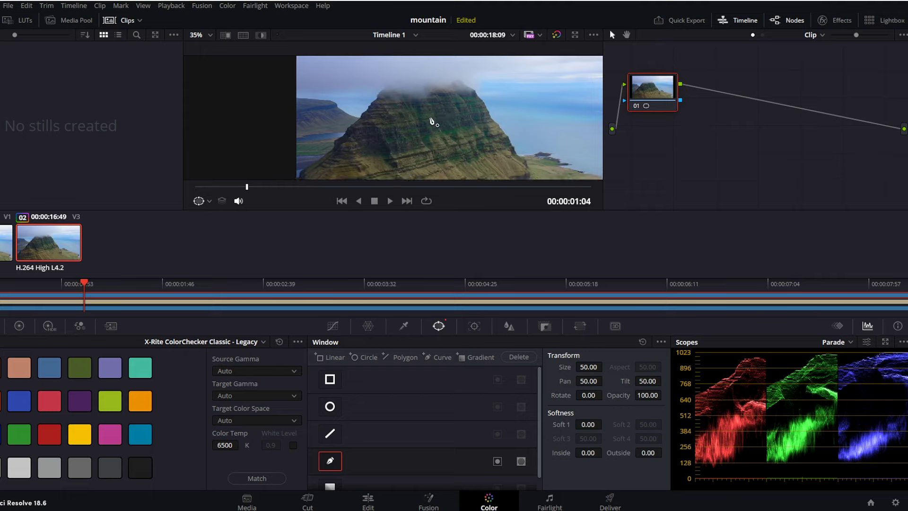
{"action": "left_click_drag", "start_coordinate": [430, 121], "coordinate": [391, 101]}
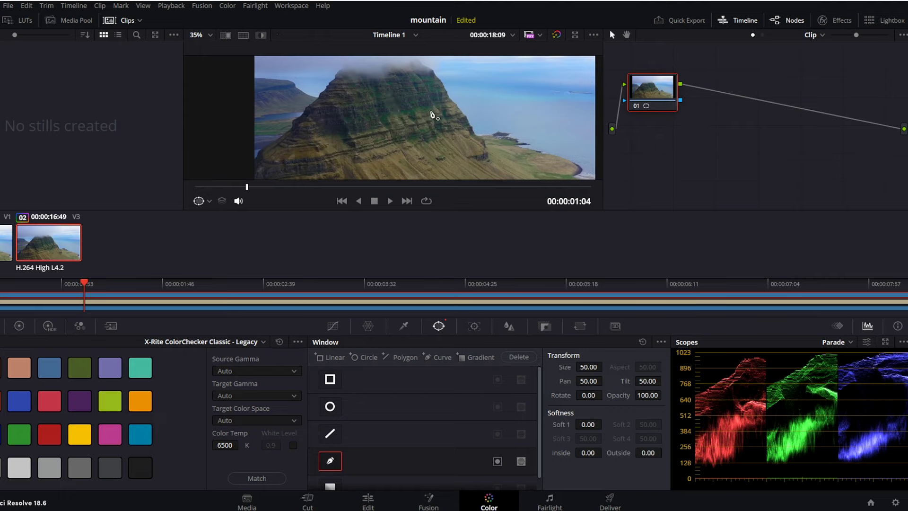
{"action": "scroll", "coordinate": [348, 114], "scroll_direction": "up", "scroll_amount": 5}
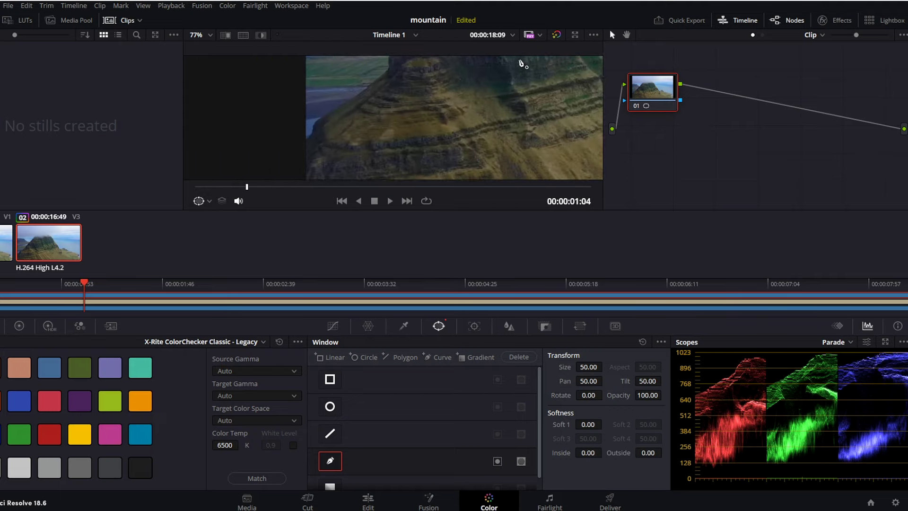
Place curve mask points from the lower slope up the mountain's left ridge
{"action": "left_click", "coordinate": [381, 81]}
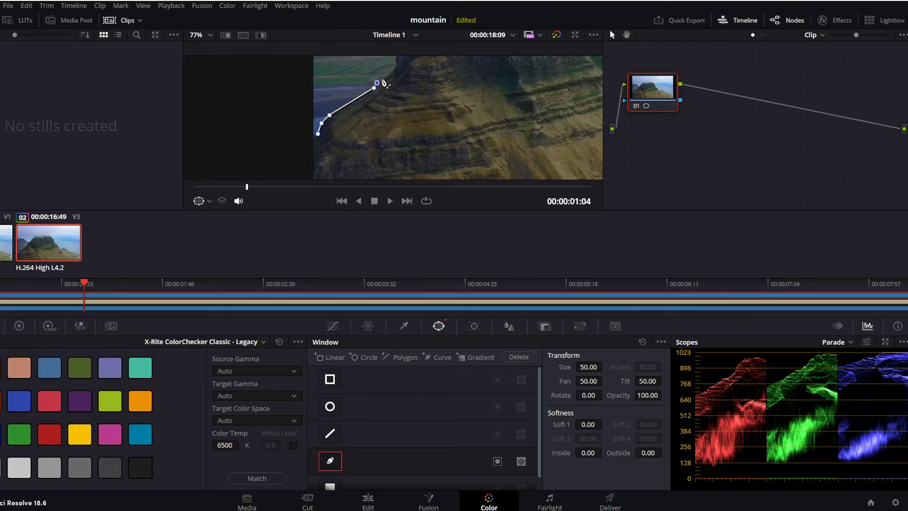
{"action": "scroll", "coordinate": [382, 81], "scroll_direction": "up", "scroll_amount": 3}
{"action": "left_click", "coordinate": [388, 135]}
{"action": "left_click", "coordinate": [389, 120]}
{"action": "left_click", "coordinate": [388, 112]}
{"action": "left_click", "coordinate": [402, 104]}
{"action": "left_click", "coordinate": [407, 100]}
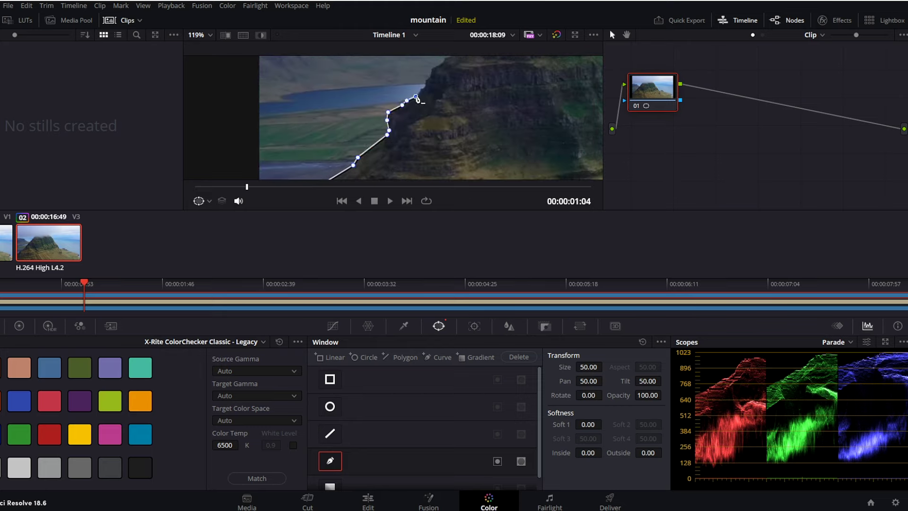
{"action": "left_click", "coordinate": [417, 96]}
{"action": "left_click", "coordinate": [421, 89]}
{"action": "left_click", "coordinate": [426, 79]}
{"action": "left_click", "coordinate": [431, 68]}
Continue the mask points up the ridge and across the summit
{"action": "left_click_drag", "start_coordinate": [480, 72], "coordinate": [404, 116]}
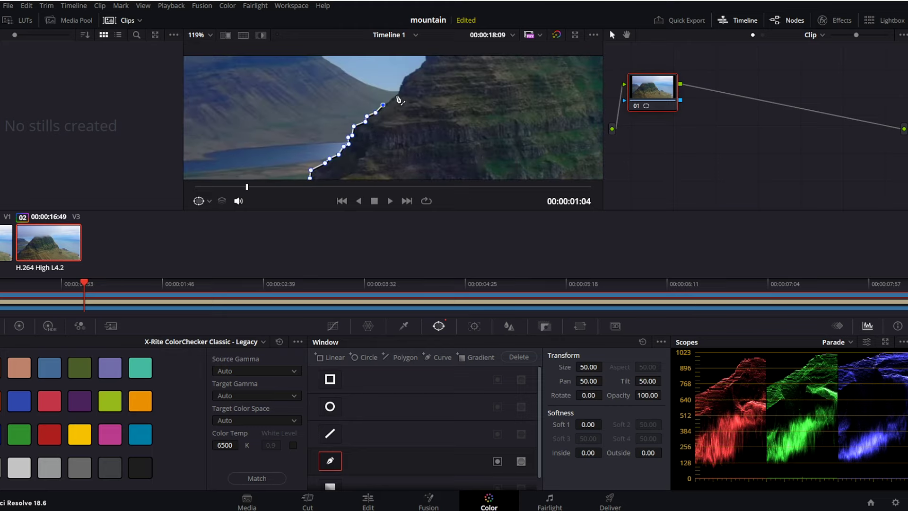
{"action": "left_click", "coordinate": [347, 135]}
{"action": "left_click", "coordinate": [351, 129]}
{"action": "left_click", "coordinate": [351, 122]}
{"action": "left_click", "coordinate": [361, 116]}
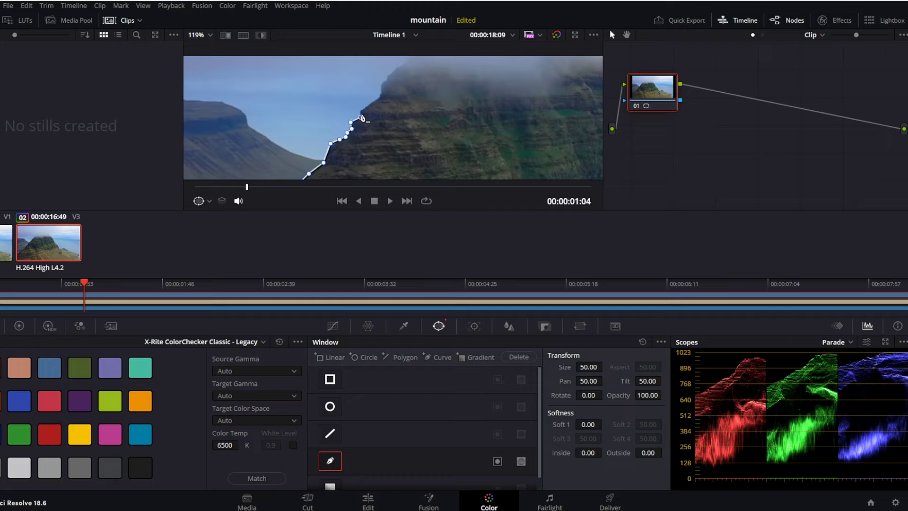
{"action": "left_click", "coordinate": [361, 110]}
{"action": "left_click", "coordinate": [381, 97]}
{"action": "left_click", "coordinate": [382, 84]}
{"action": "left_click", "coordinate": [388, 75]}
{"action": "scroll", "coordinate": [397, 74], "scroll_direction": "down", "scroll_amount": 2}
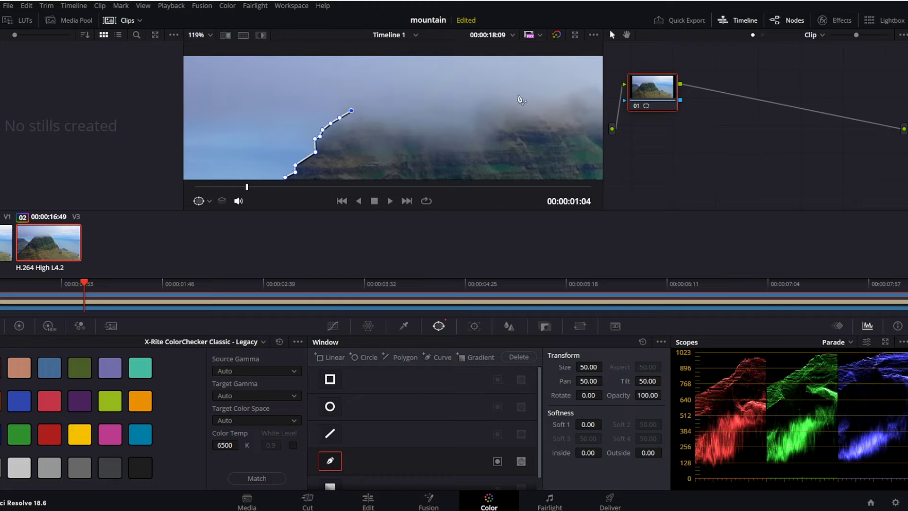
{"action": "left_click", "coordinate": [538, 94]}
{"action": "left_click", "coordinate": [545, 104]}
Trace mask points down the right ridge and cliff edge, undoing one misplaced point
{"action": "left_click_drag", "start_coordinate": [576, 127], "coordinate": [395, 96]}
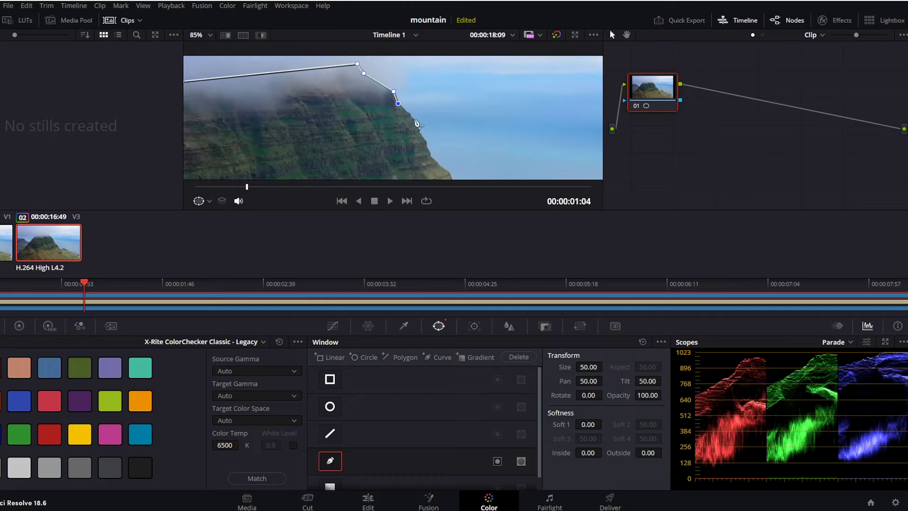
{"action": "left_click", "coordinate": [394, 91]}
{"action": "left_click", "coordinate": [398, 103]}
{"action": "left_click", "coordinate": [410, 115]}
{"action": "left_click", "coordinate": [414, 121]}
{"action": "key", "text": "ctrl+z"}
{"action": "left_click", "coordinate": [411, 113]}
{"action": "left_click", "coordinate": [415, 120]}
{"action": "left_click", "coordinate": [417, 126]}
{"action": "left_click", "coordinate": [419, 133]}
{"action": "left_click", "coordinate": [426, 142]}
{"action": "left_click", "coordinate": [430, 152]}
Continue the mask points further down the cliff edge
{"action": "left_click_drag", "start_coordinate": [442, 165], "coordinate": [389, 93]}
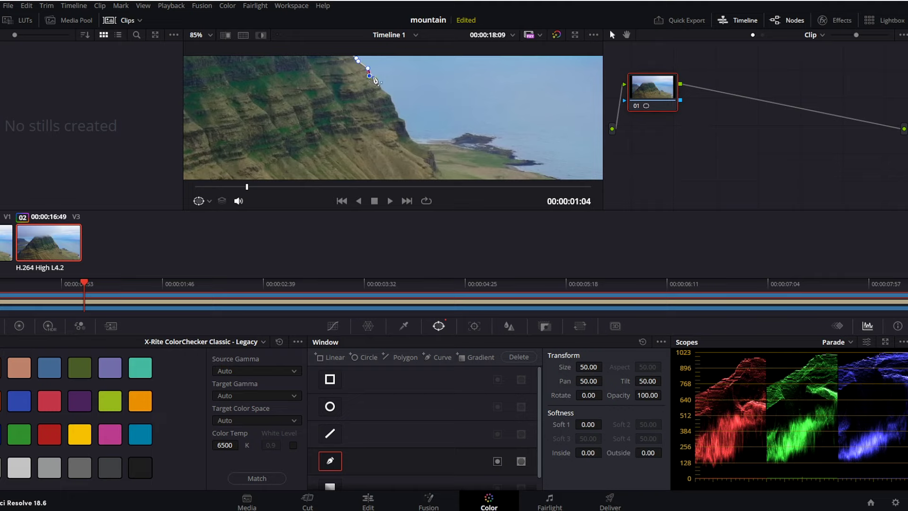
{"action": "left_click", "coordinate": [386, 93]}
{"action": "left_click", "coordinate": [391, 97]}
{"action": "left_click", "coordinate": [392, 102]}
{"action": "left_click", "coordinate": [395, 107]}
{"action": "left_click", "coordinate": [395, 111]}
{"action": "left_click", "coordinate": [397, 117]}
{"action": "left_click", "coordinate": [405, 120]}
{"action": "left_click", "coordinate": [406, 128]}
{"action": "scroll", "coordinate": [449, 161], "scroll_direction": "down", "scroll_amount": 4}
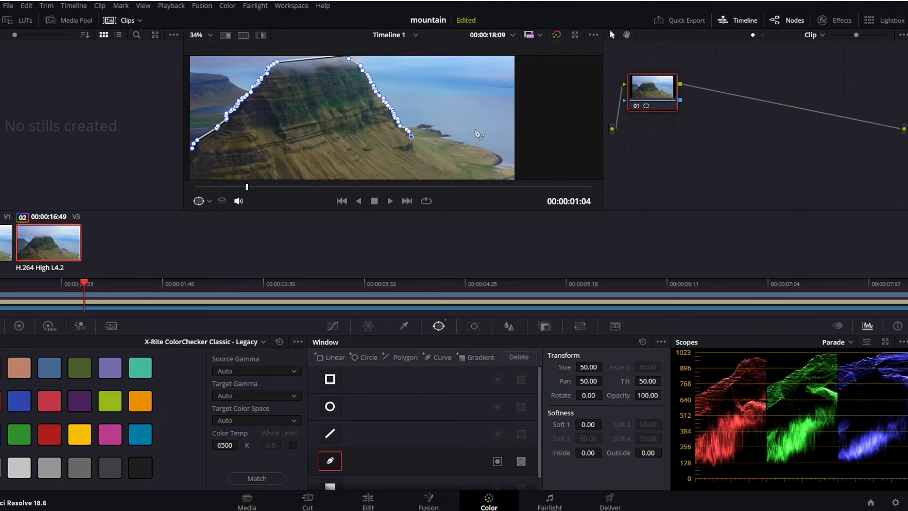
Run the mask along the frame's bottom and left edge and close it at the first point
{"action": "left_click", "coordinate": [451, 158]}
{"action": "left_click", "coordinate": [498, 172]}
{"action": "left_click", "coordinate": [498, 177]}
{"action": "left_click", "coordinate": [218, 178]}
{"action": "left_click", "coordinate": [220, 144]}
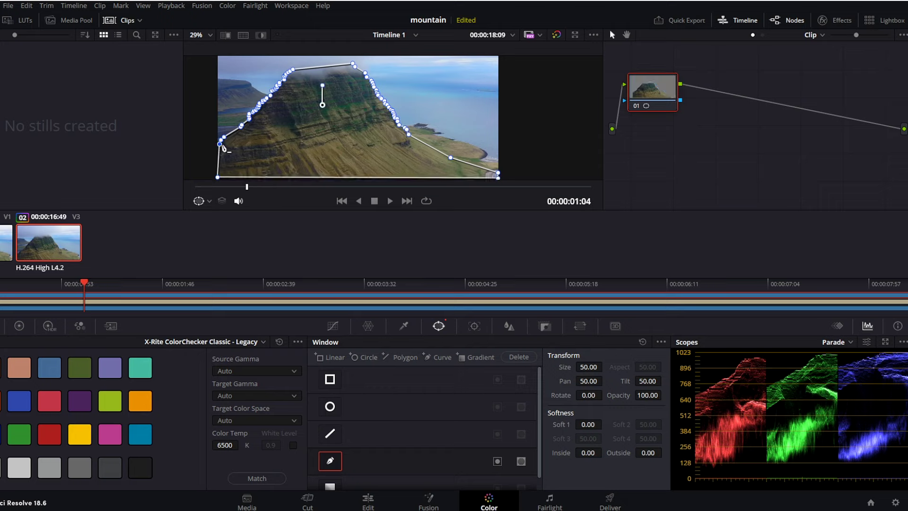
{"action": "scroll", "coordinate": [370, 104], "scroll_direction": "down", "scroll_amount": 1}
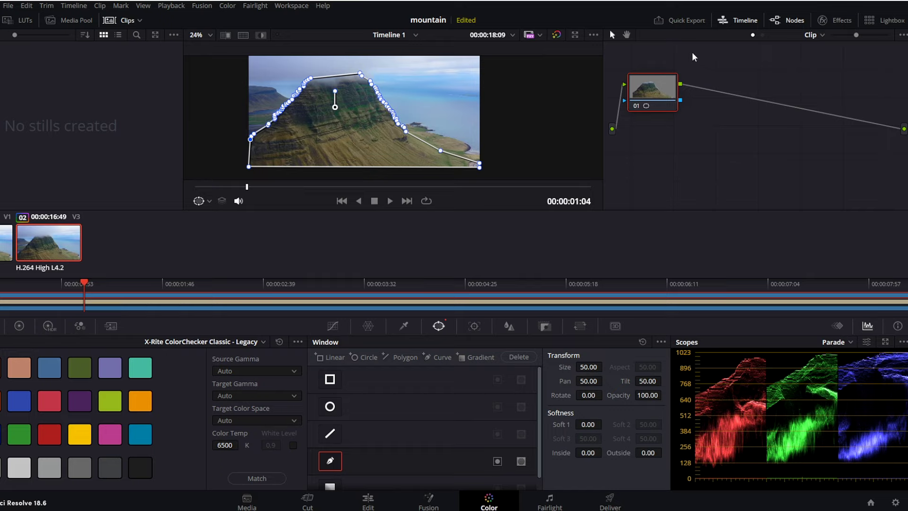
{"action": "right_click", "coordinate": [728, 134]}
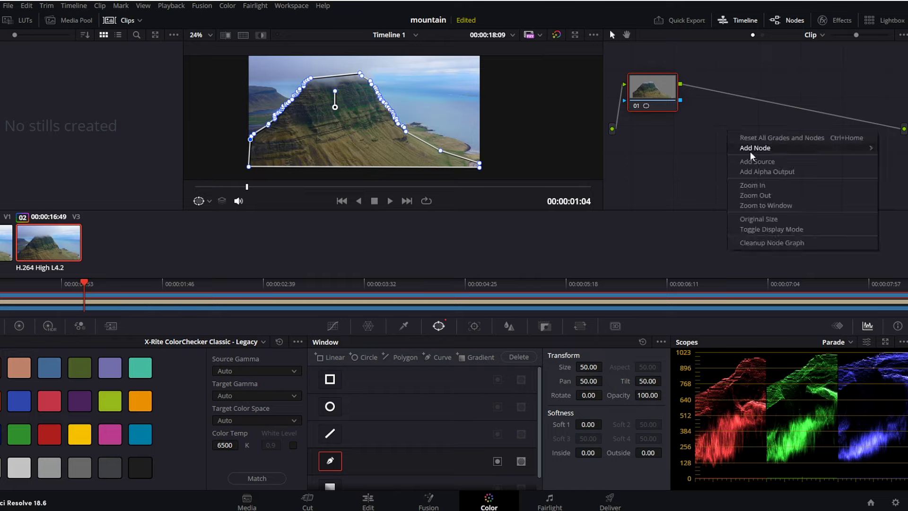
Add an Alpha Output and wire the node's key into it so TEXT appears behind the mountain
{"action": "left_click", "coordinate": [771, 173]}
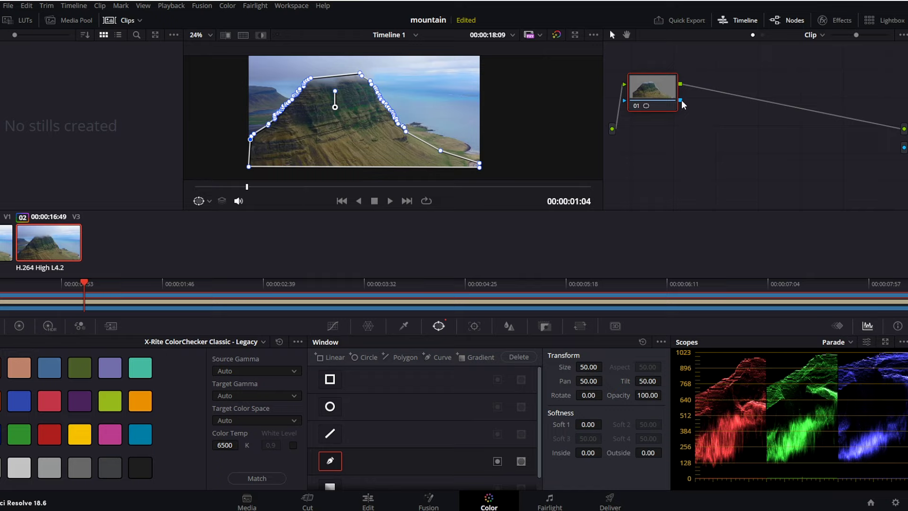
{"action": "left_click_drag", "start_coordinate": [682, 104], "coordinate": [812, 142]}
{"action": "left_click_drag", "start_coordinate": [905, 151], "coordinate": [904, 147]}
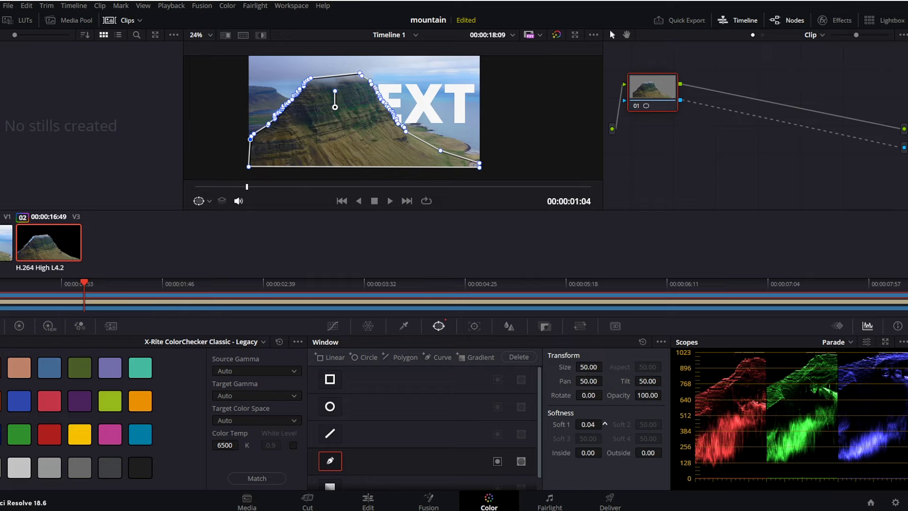
Soften the mask (Soft 1 at 1.00, Outside 0.24) and track the window through the clip
{"action": "left_click_drag", "start_coordinate": [637, 457], "coordinate": [665, 452]}
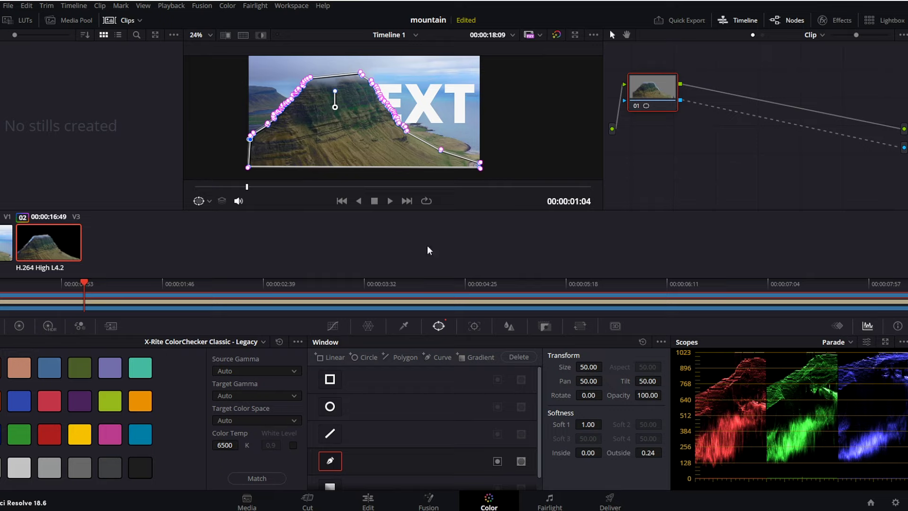
{"action": "left_click", "coordinate": [475, 326]}
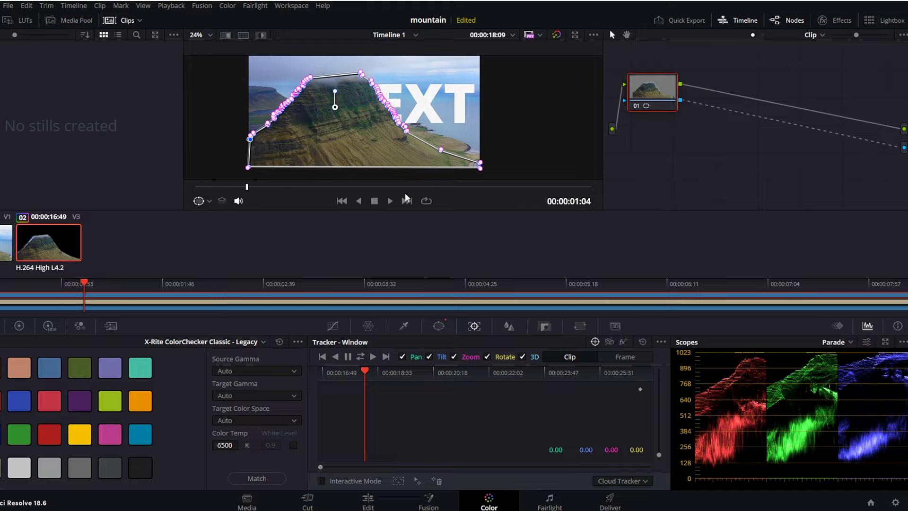
{"action": "left_click", "coordinate": [362, 357]}
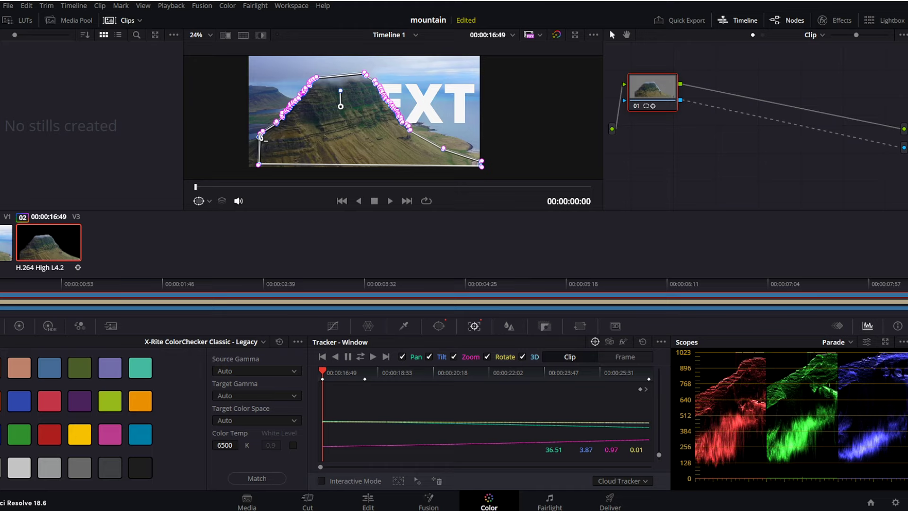
Return to the Edit page and play the timeline to check TEXT stays behind the mountain
{"action": "left_click", "coordinate": [357, 504]}
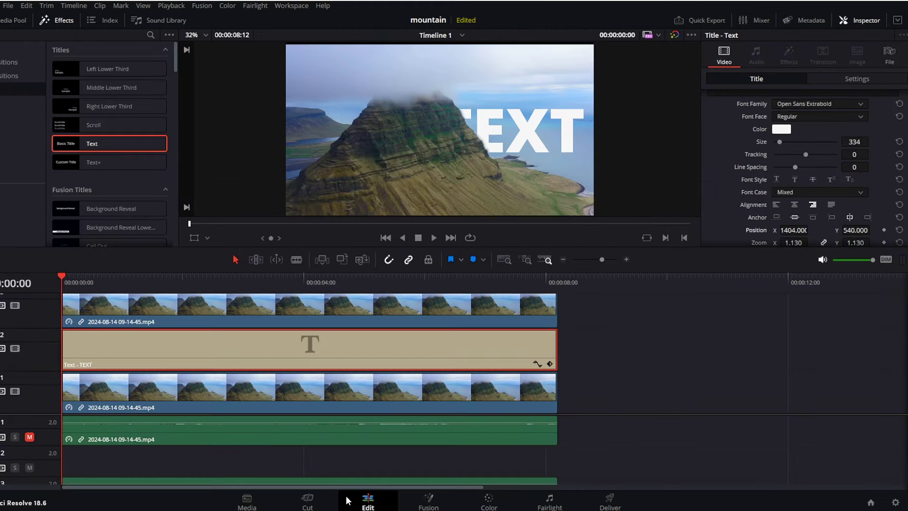
{"action": "key", "text": "space"}
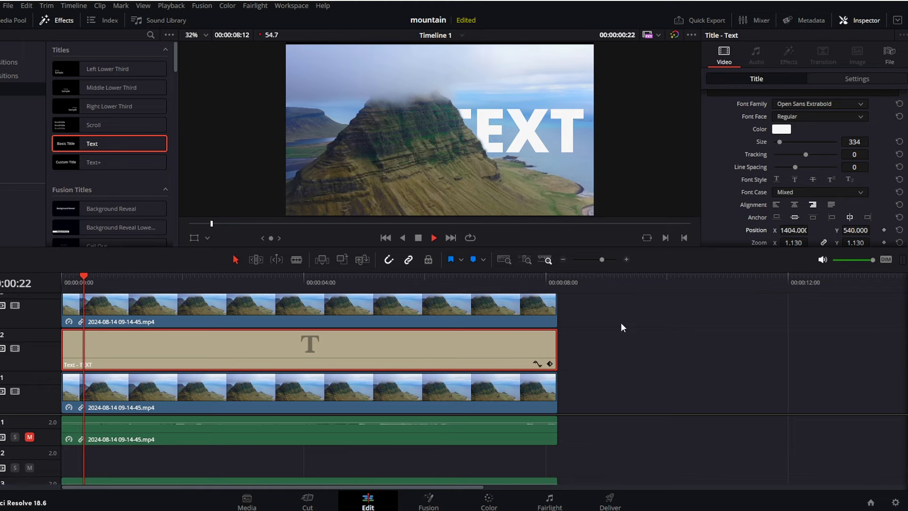